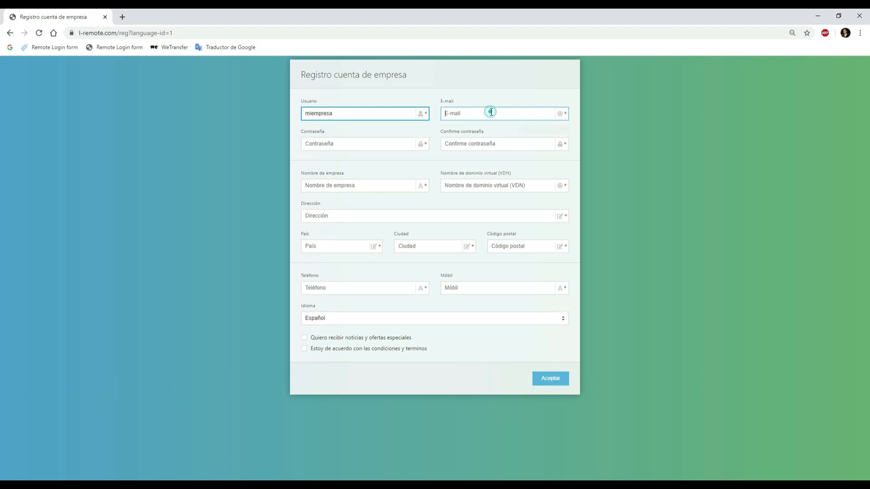
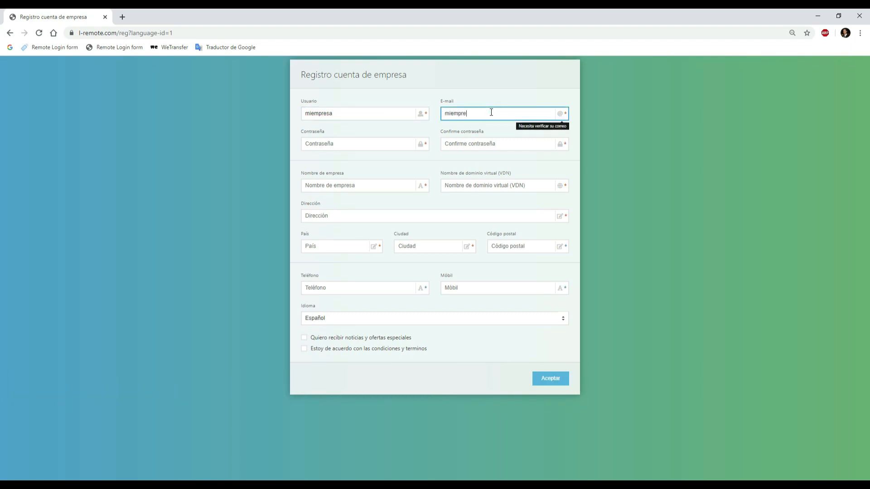
Step: Enter the company's e-mail, then the account password and its confirmation in the company registration form
{"action": "left_click", "coordinate": [363, 143]}
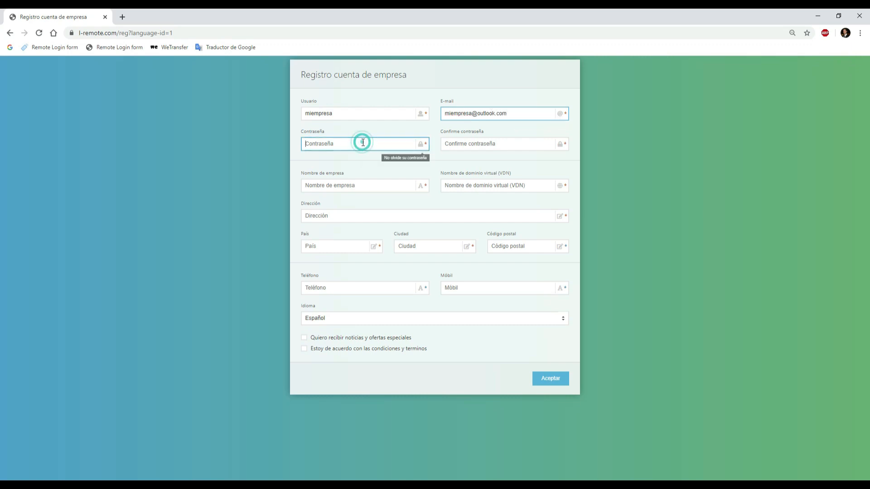
{"action": "type", "text": "12"}
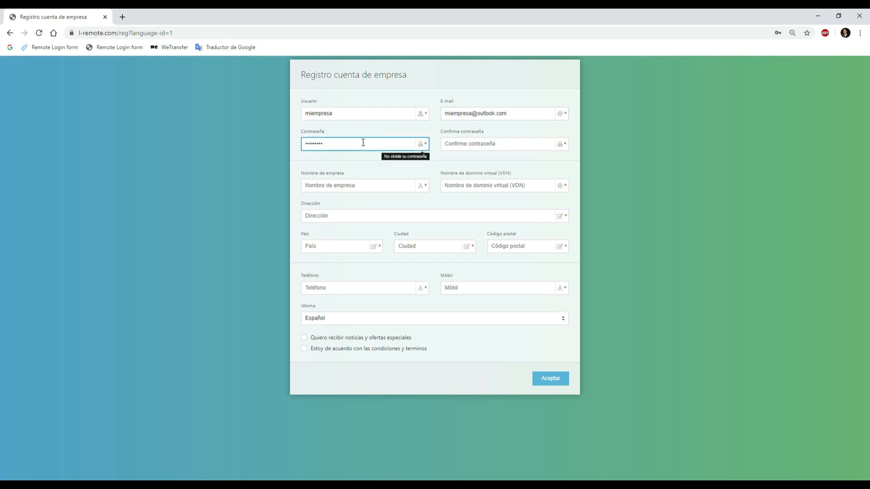
{"action": "left_click", "coordinate": [470, 143]}
{"action": "type", "text": "1"}
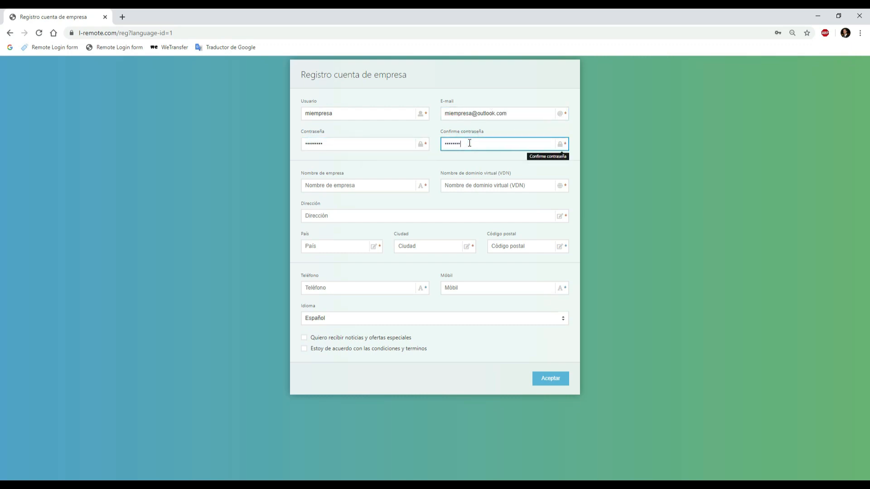
Step: Set the company name to miempresa
{"action": "left_click", "coordinate": [391, 184]}
{"action": "type", "text": "mi"}
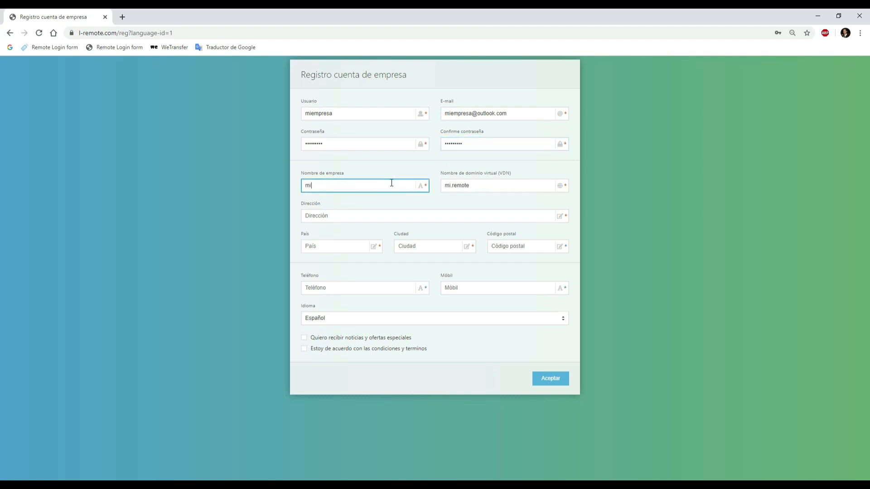
{"action": "type", "text": "empresa"}
Step: Fill in "dirección" as address, "pais" as country, "ciudad" as city and the postal code, and agree to the terms and conditions
{"action": "left_click", "coordinate": [349, 217]}
{"action": "type", "text": "dirección"}
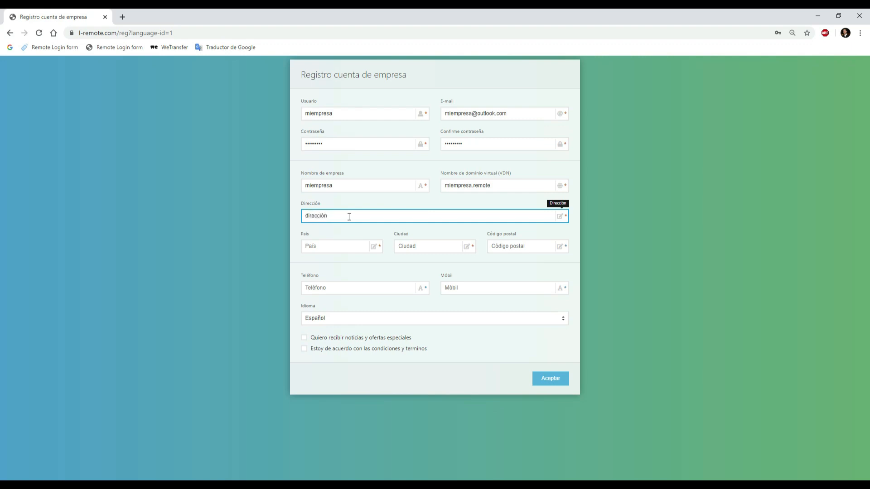
{"action": "left_click", "coordinate": [333, 246]}
{"action": "type", "text": "pais"}
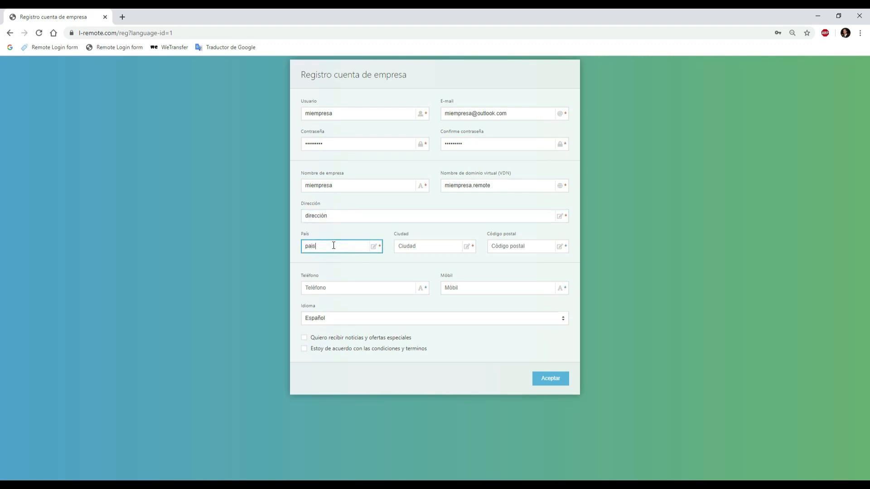
{"action": "left_click", "coordinate": [410, 251]}
{"action": "type", "text": "ciudad"}
{"action": "left_click", "coordinate": [500, 250]}
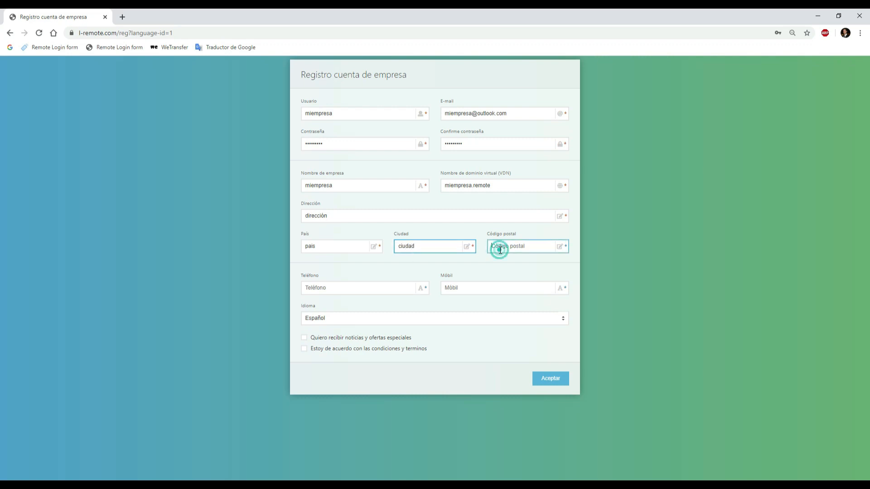
{"action": "type", "text": "08222"}
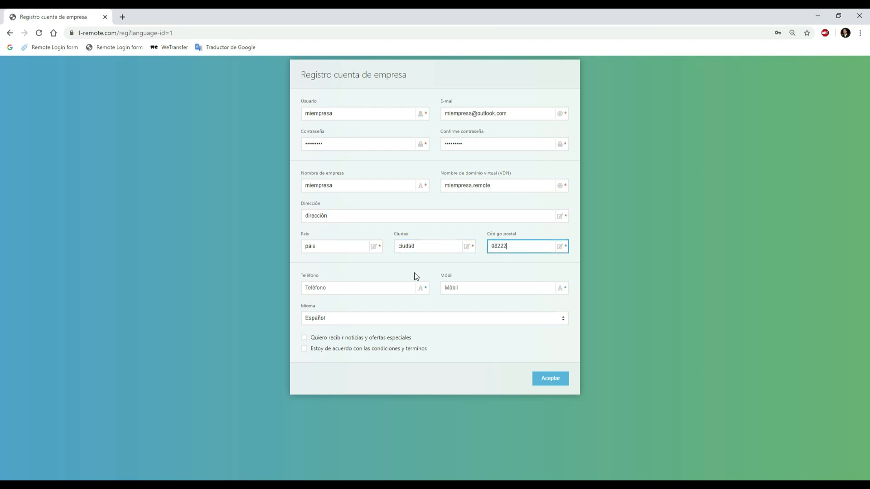
{"action": "left_click", "coordinate": [304, 349]}
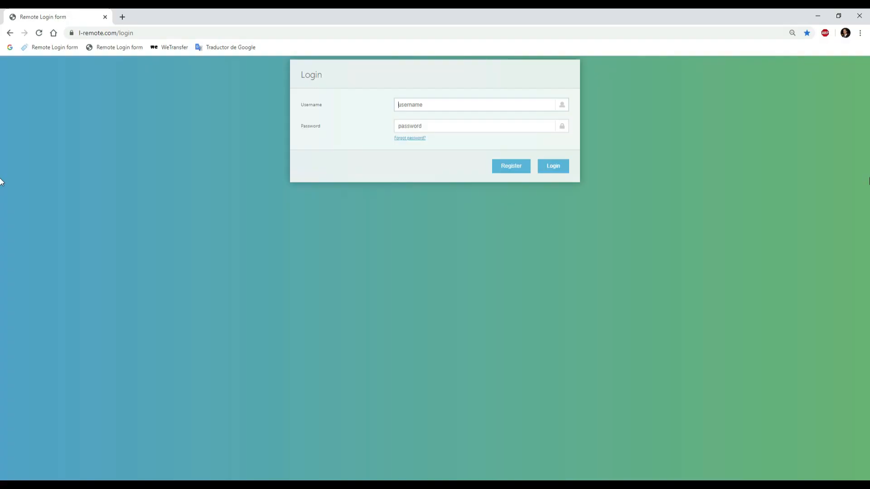
Step: Log in with the username cofem and the account password
{"action": "left_click", "coordinate": [510, 100]}
{"action": "type", "text": "cofem"}
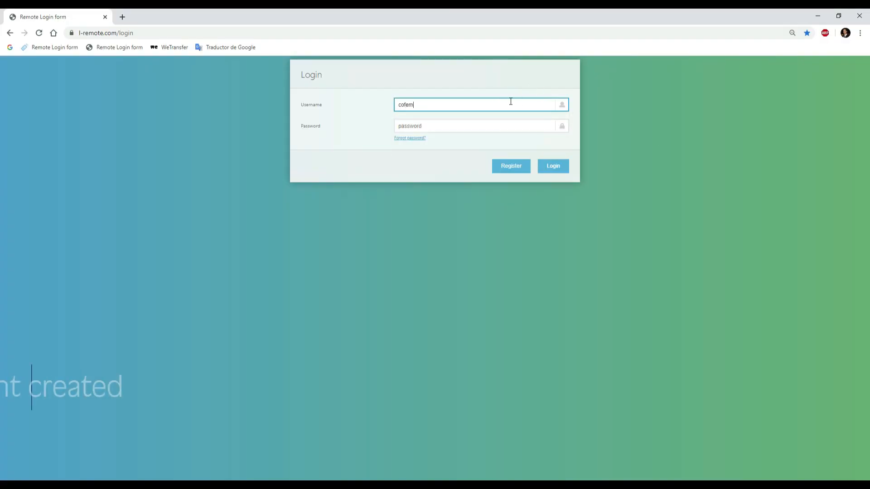
{"action": "left_click", "coordinate": [493, 126]}
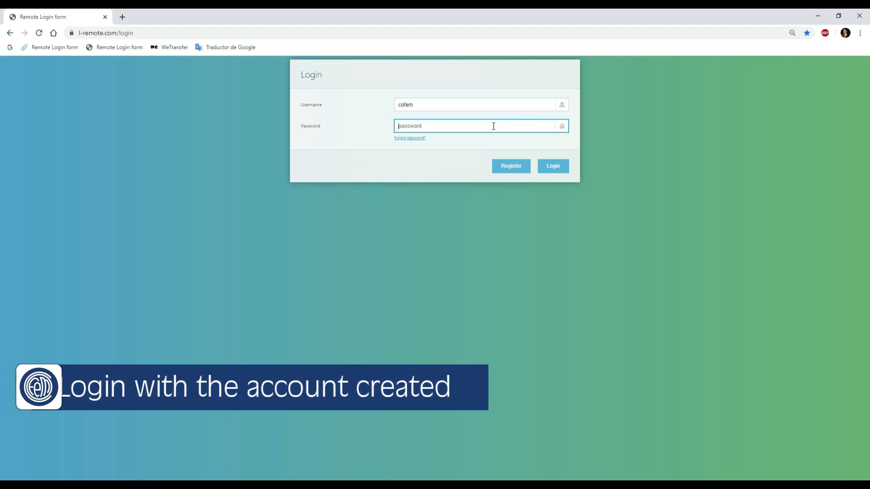
{"action": "type", "text": "••••"}
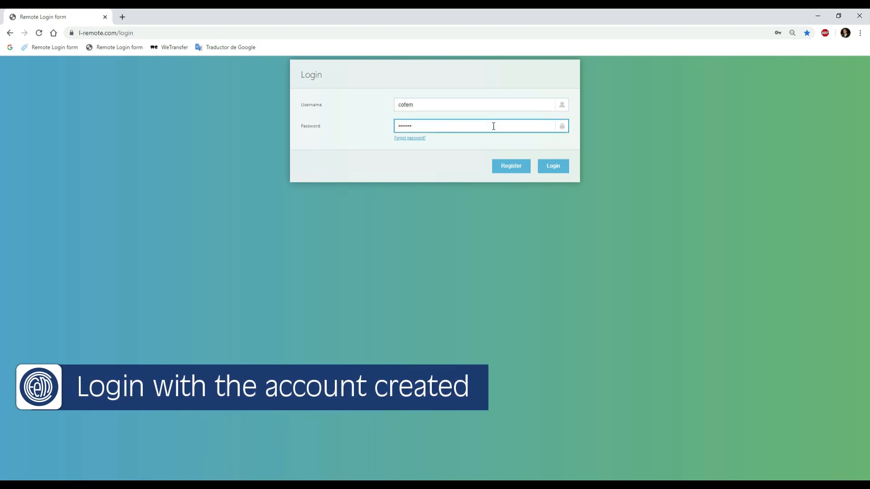
{"action": "type", "text": "•••"}
{"action": "key", "text": "Return"}
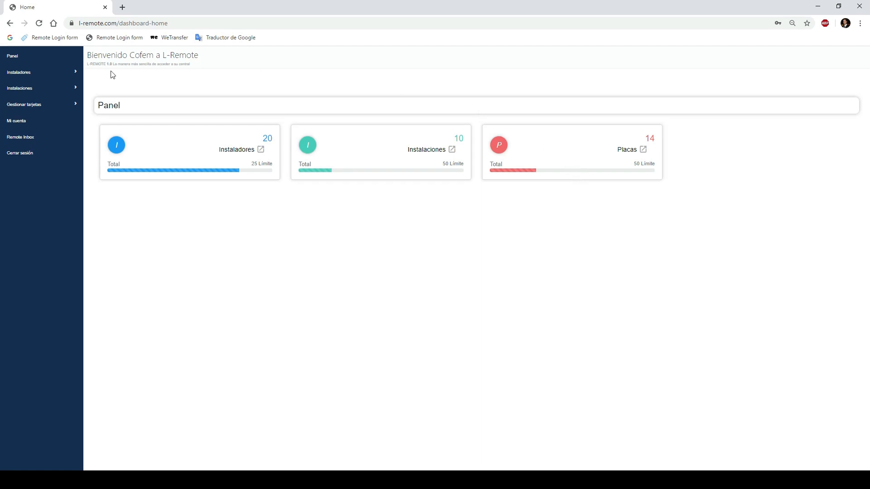
Step: Start a new installer account with the username tecnico1 and fill in the installer's e-mail
{"action": "left_click", "coordinate": [72, 76]}
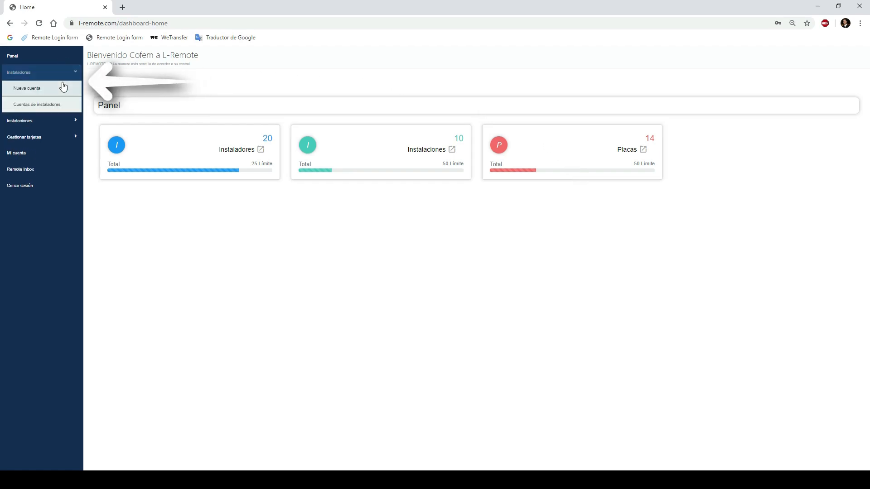
{"action": "left_click", "coordinate": [59, 92]}
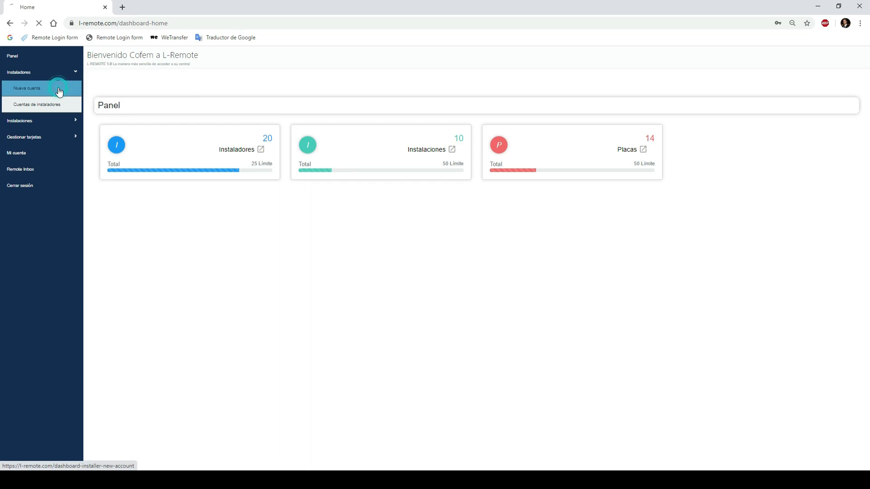
{"action": "left_click", "coordinate": [418, 151]}
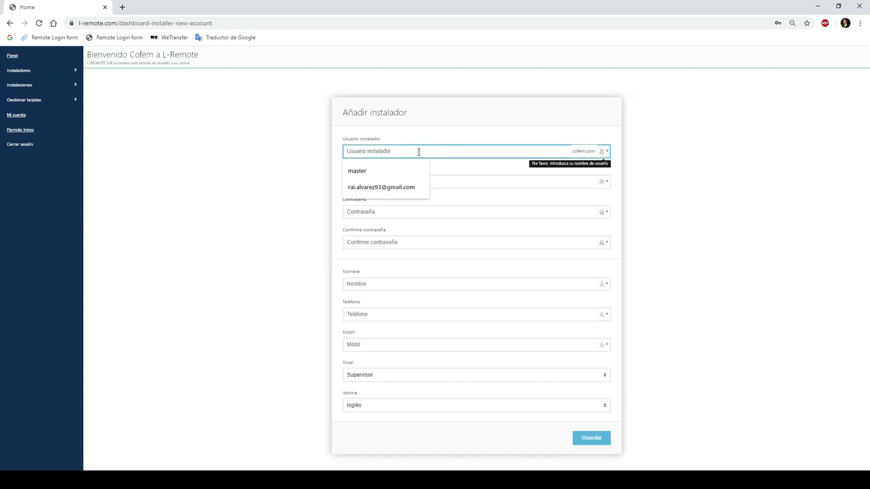
{"action": "type", "text": "tecnico1"}
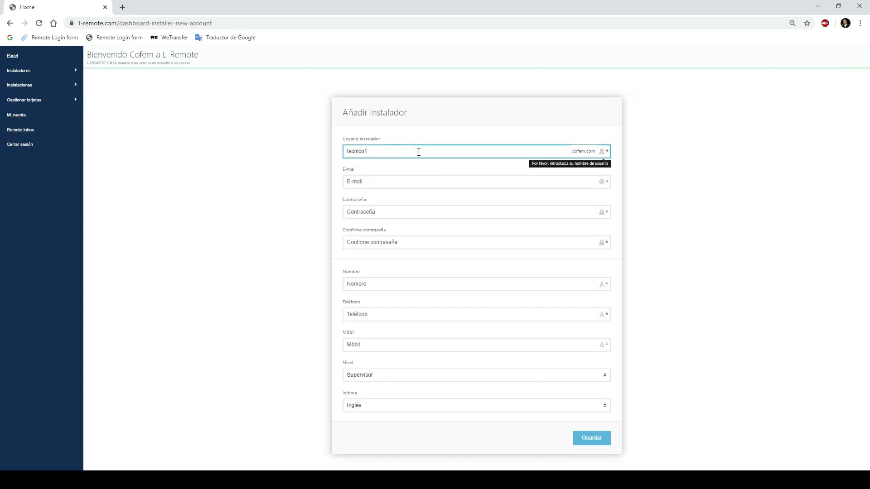
{"action": "left_click", "coordinate": [414, 180]}
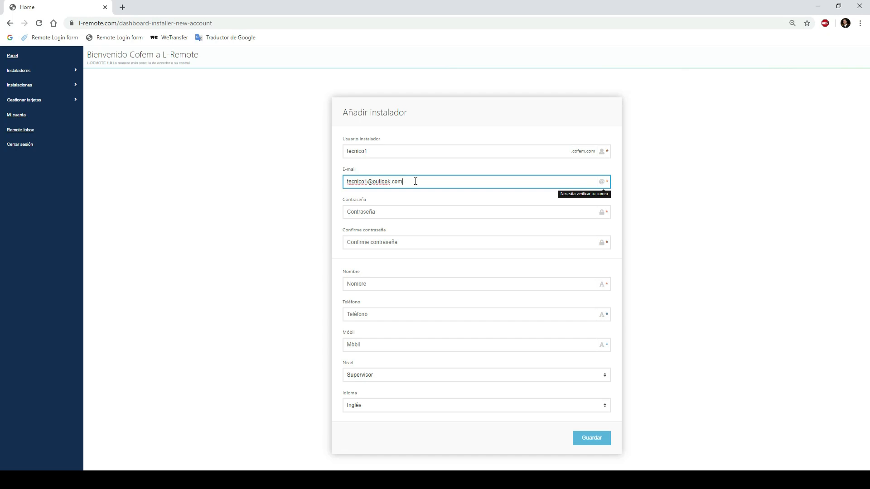
Step: Enter the installer's account password and its confirmation
{"action": "left_click", "coordinate": [398, 212]}
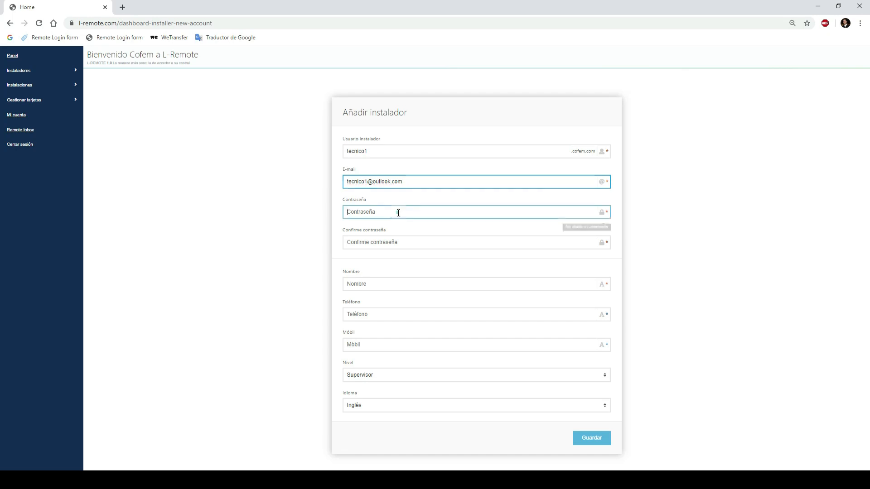
{"action": "type", "text": "te"}
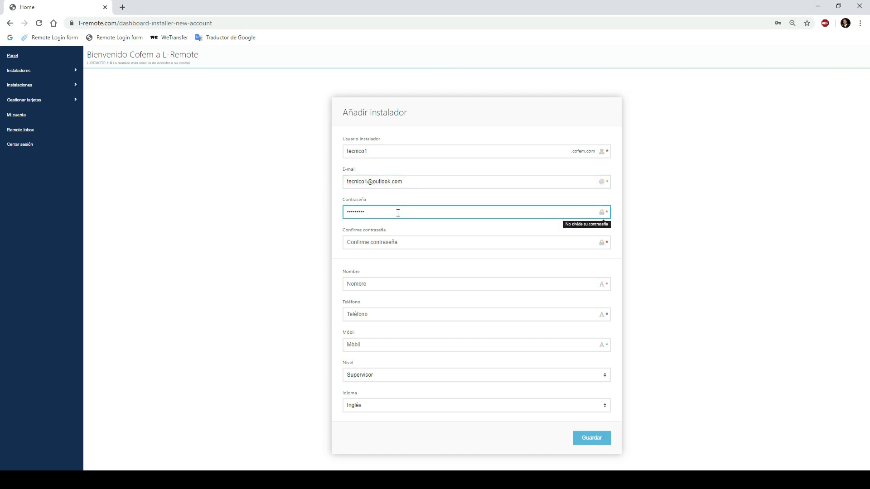
{"action": "left_click", "coordinate": [402, 241]}
{"action": "type", "text": "t"}
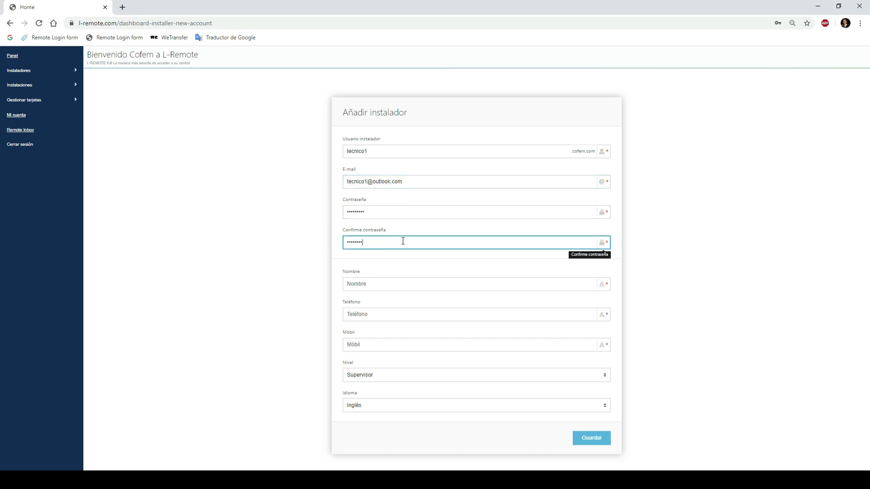
Step: Set the installer's name to tecnico and fill in the telephone and mobile numbers
{"action": "left_click", "coordinate": [388, 282]}
{"action": "type", "text": "tecnico"}
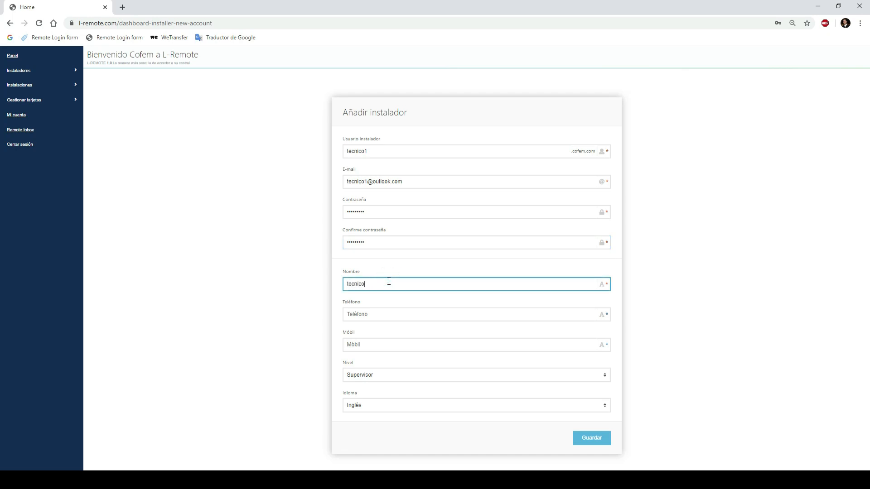
{"action": "left_click", "coordinate": [389, 315]}
{"action": "type", "text": "********"}
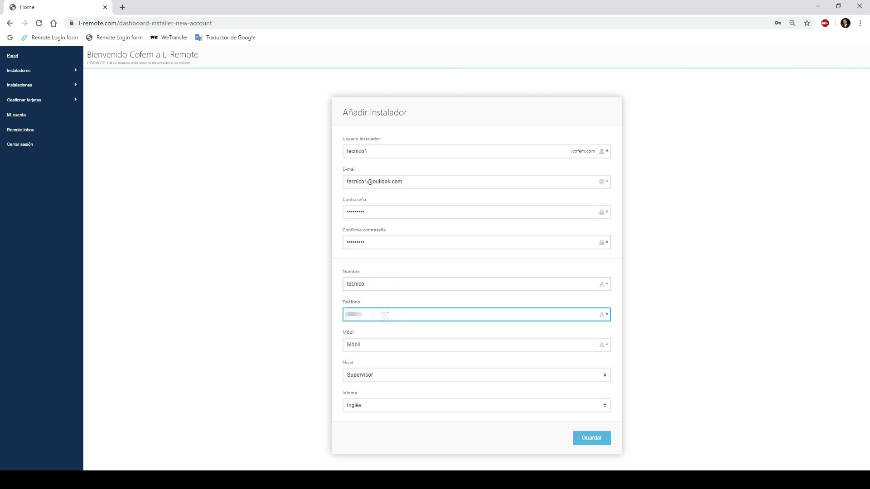
{"action": "left_click", "coordinate": [383, 346]}
{"action": "type", "text": "****"}
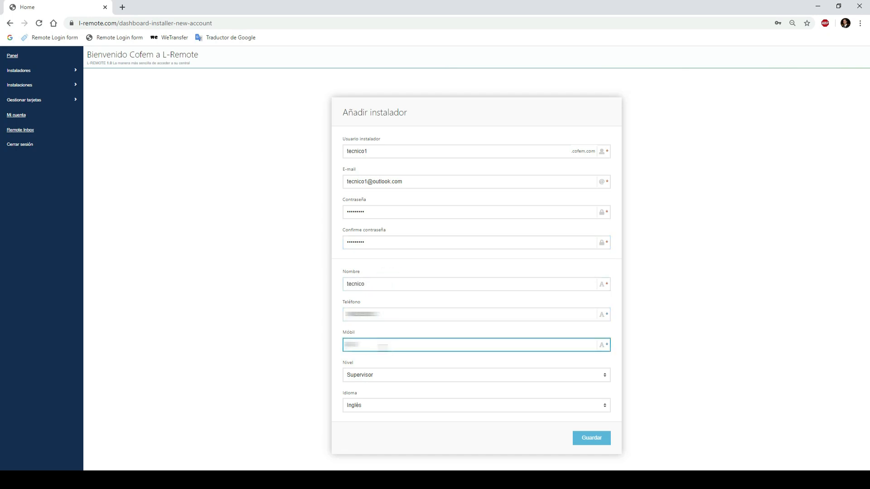
Step: Set the installer's level to Administrador and language to Español, and save the account
{"action": "left_click", "coordinate": [386, 376]}
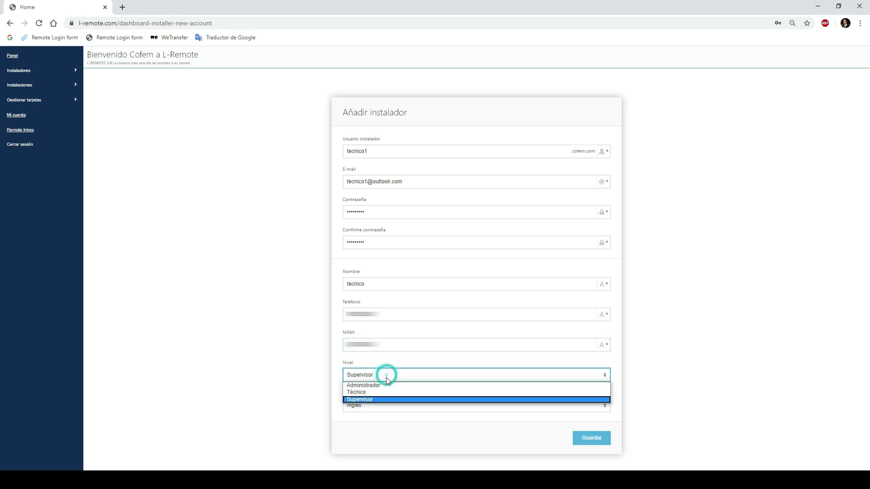
{"action": "left_click", "coordinate": [386, 386]}
{"action": "left_click", "coordinate": [388, 406]}
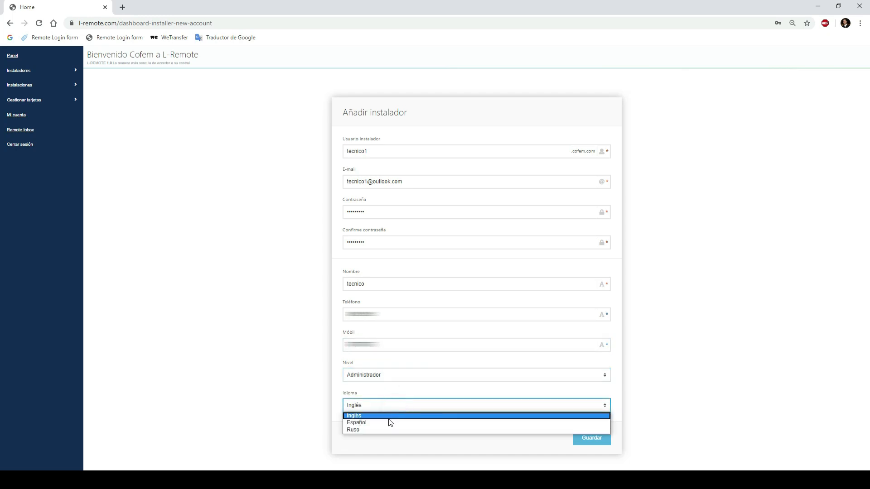
{"action": "left_click", "coordinate": [388, 422]}
{"action": "left_click", "coordinate": [591, 437]}
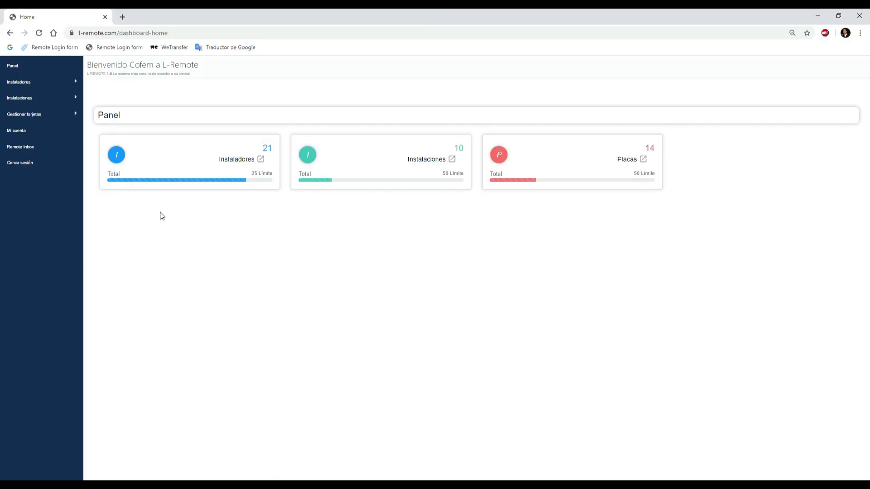
Step: Start a new installation named "instalación" with description "descripción que queramos añadir", address "dirección" and its postal code
{"action": "left_click", "coordinate": [39, 98]}
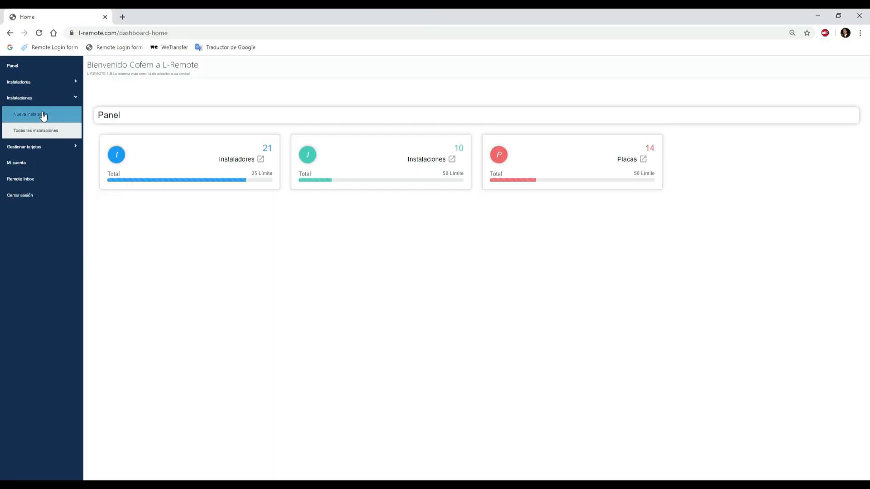
{"action": "left_click", "coordinate": [57, 117]}
{"action": "left_click", "coordinate": [380, 284]}
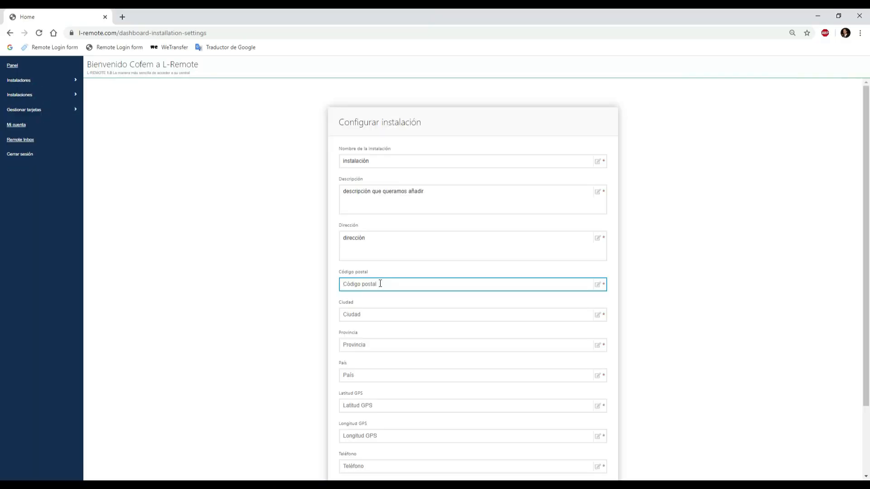
{"action": "type", "text": "08222"}
Step: Fill in the installation's city as "ciudad", province as "provincia" and country as "país"
{"action": "scroll", "coordinate": [380, 283], "scroll_direction": "down", "scroll_amount": 1}
{"action": "left_click", "coordinate": [368, 271]}
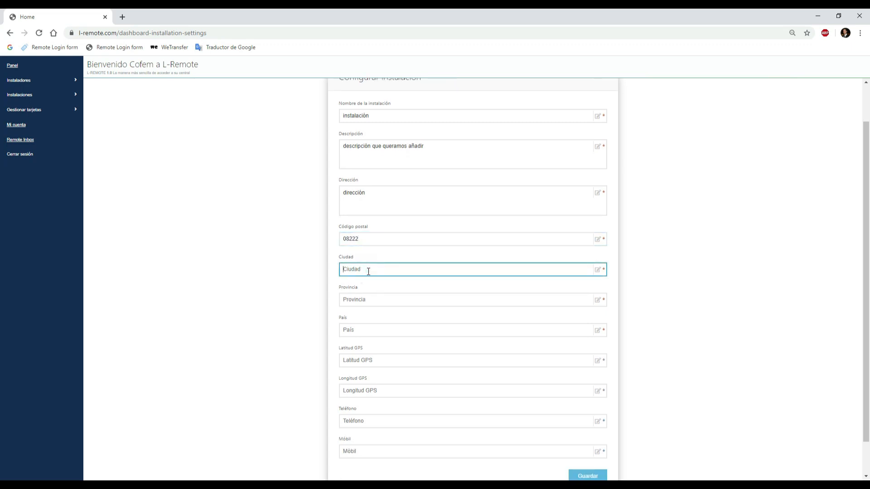
{"action": "type", "text": "ciudad"}
{"action": "left_click", "coordinate": [374, 298]}
{"action": "type", "text": "provincia"}
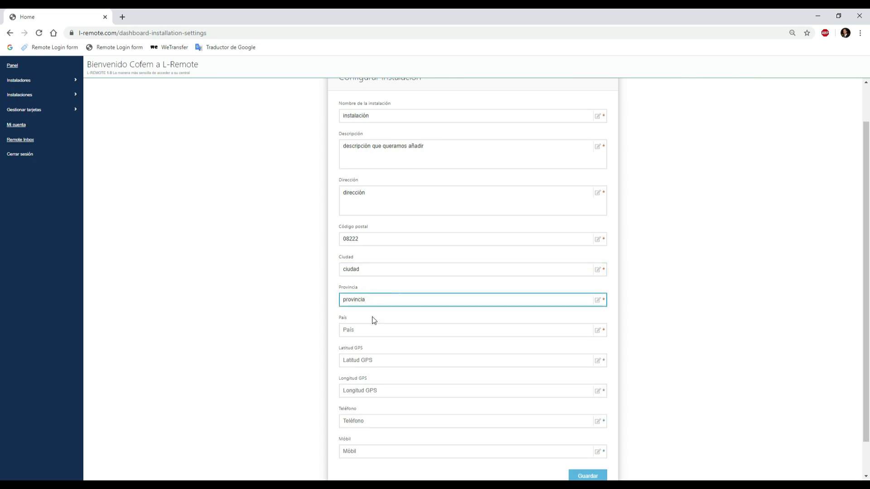
{"action": "left_click", "coordinate": [370, 330]}
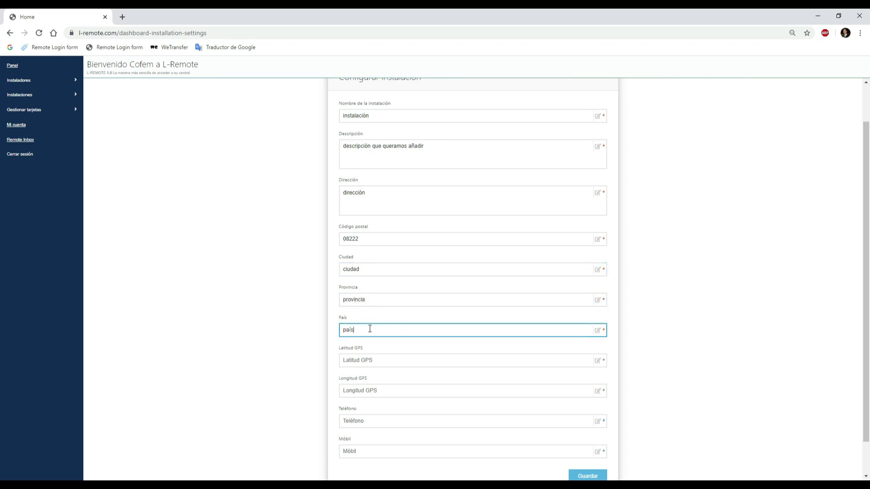
{"action": "type", "text": "país"}
Step: Fill in the installation's telephone and mobile numbers and save the installation
{"action": "scroll", "coordinate": [370, 329], "scroll_direction": "down", "scroll_amount": 1}
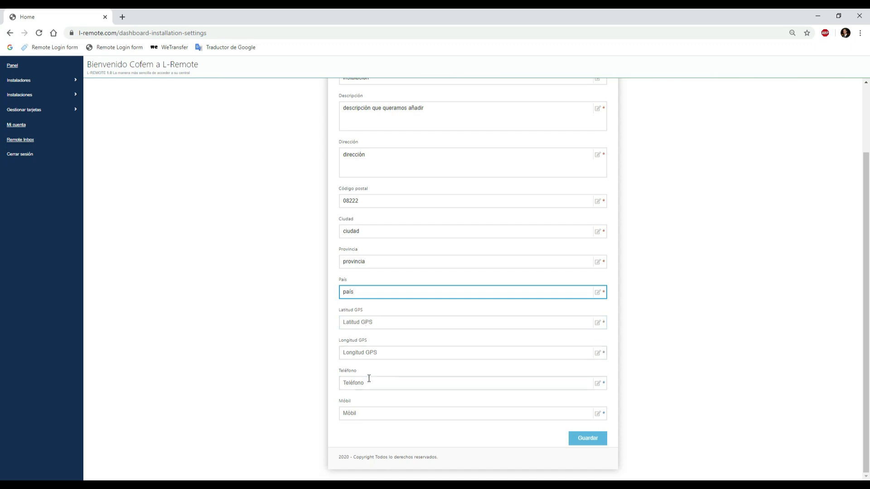
{"action": "left_click", "coordinate": [369, 383]}
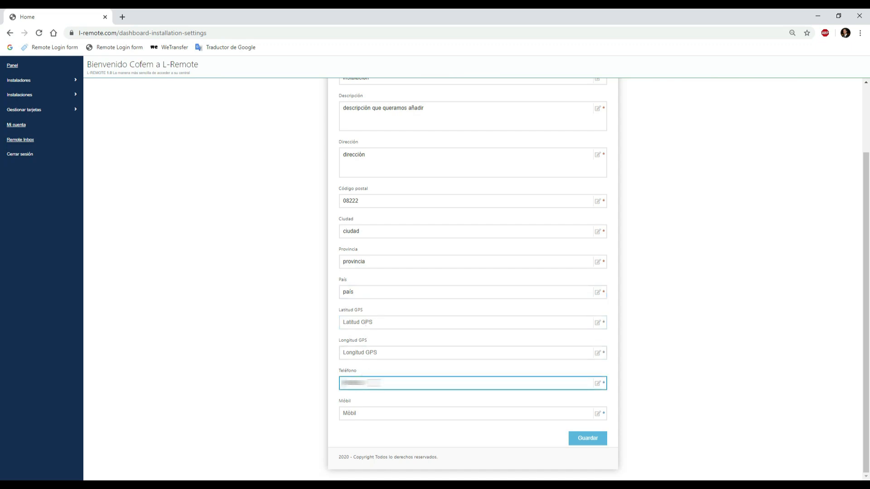
{"action": "left_click", "coordinate": [373, 412]}
{"action": "type", "text": "00000000000"}
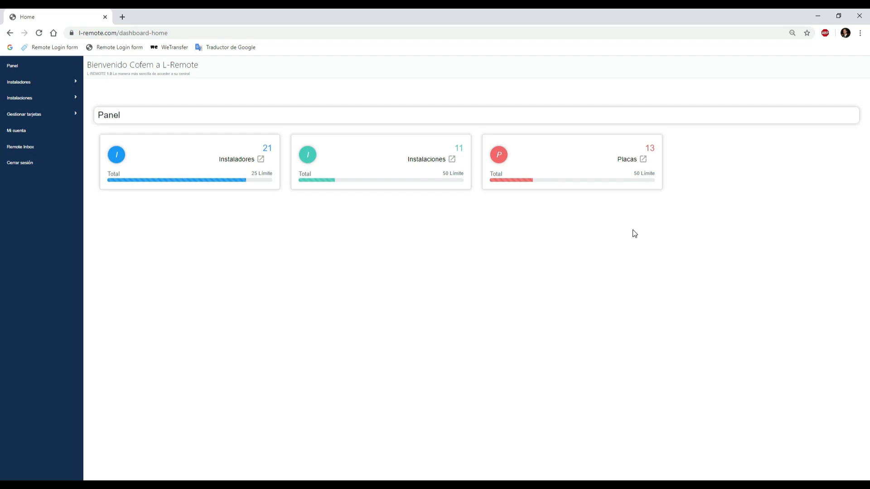
Step: Start a new board, enter the serial number from its label and set the board user to "master"
{"action": "left_click", "coordinate": [26, 119]}
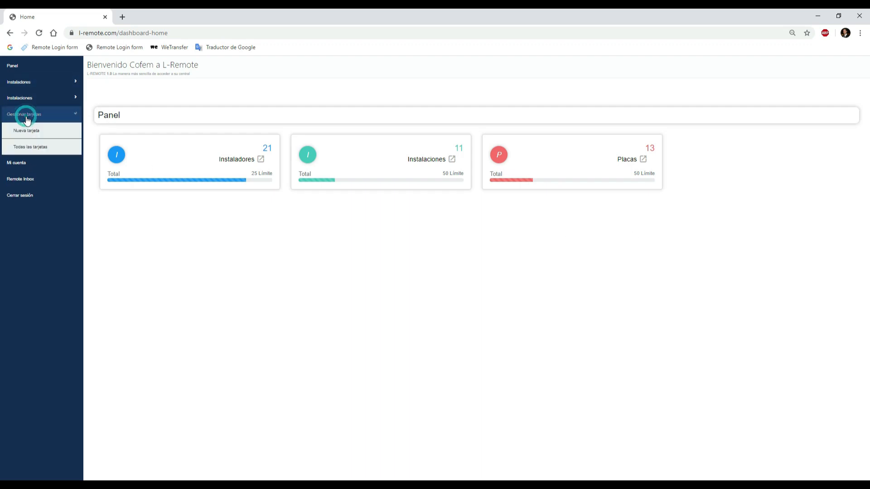
{"action": "left_click", "coordinate": [54, 135]}
{"action": "left_click", "coordinate": [399, 165]}
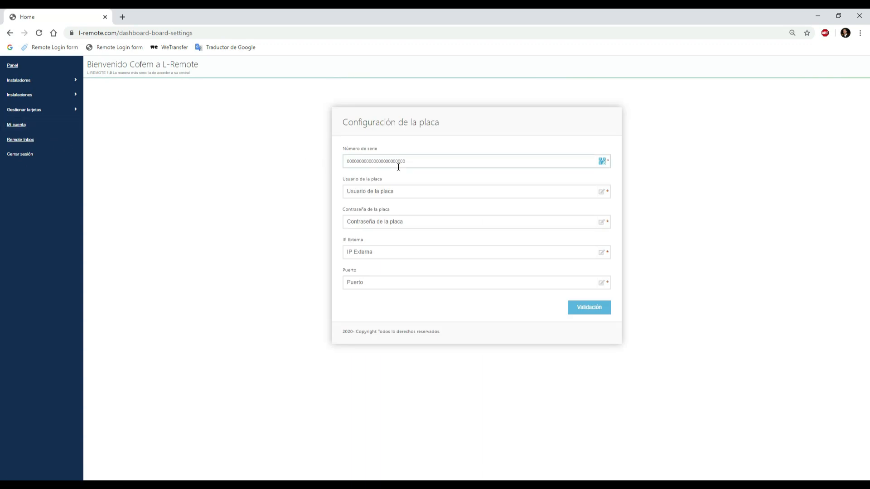
{"action": "left_click", "coordinate": [431, 165]}
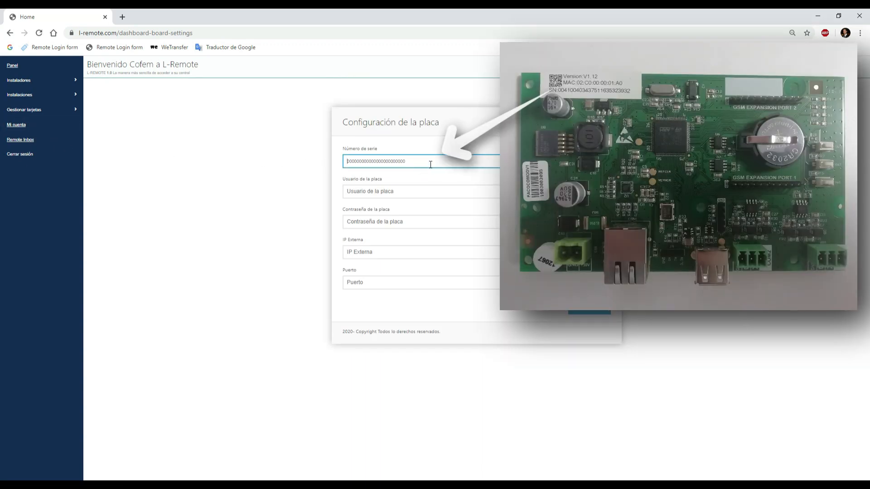
{"action": "key", "text": "ctrl+v"}
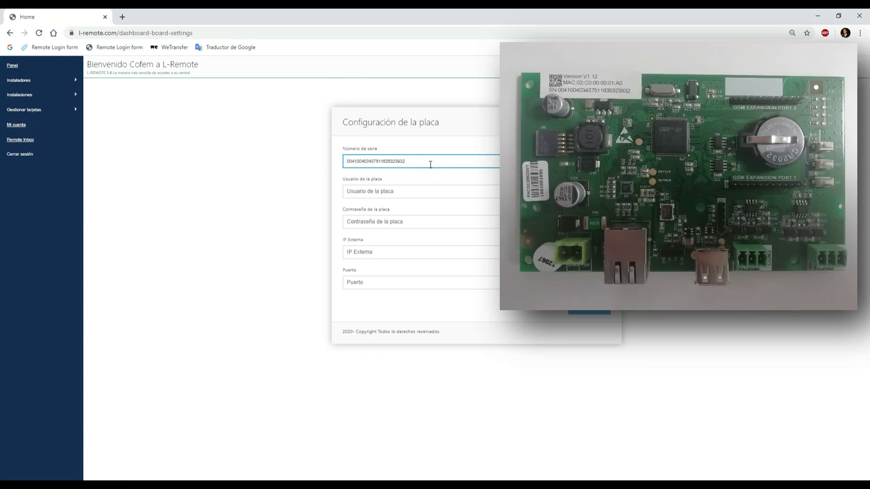
{"action": "left_click", "coordinate": [420, 190]}
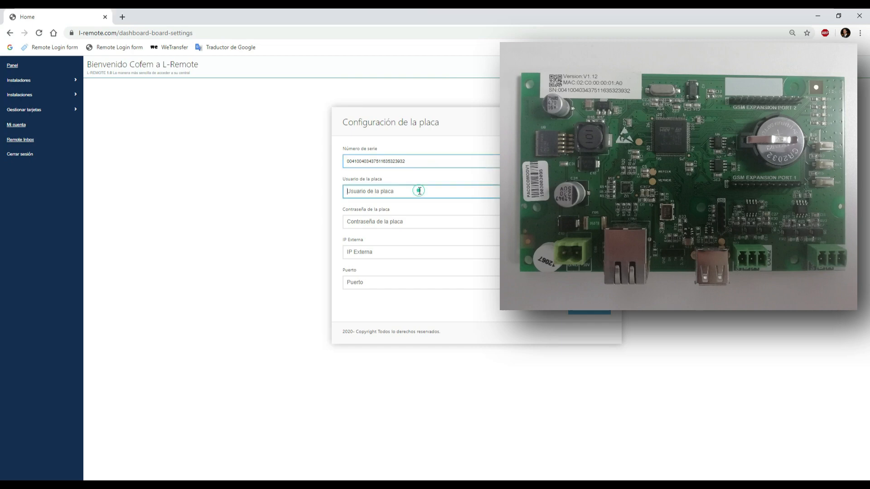
{"action": "type", "text": "mas"}
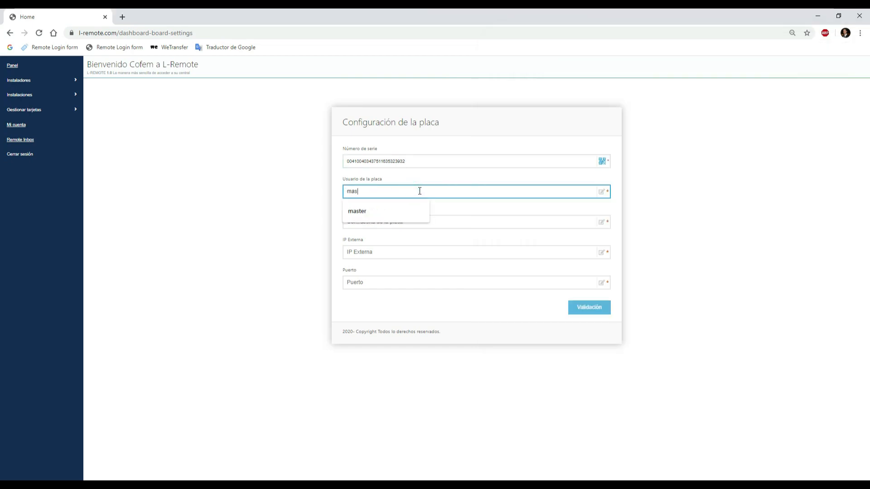
{"action": "type", "text": "ter"}
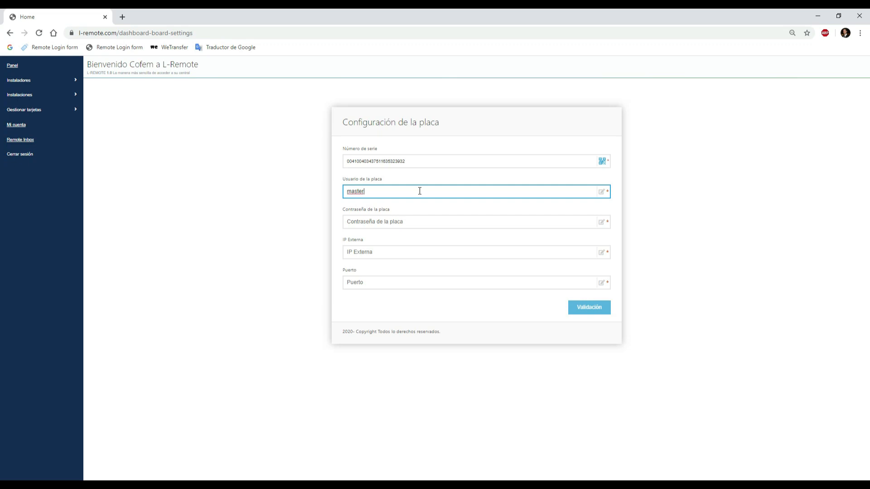
Step: Enter the board's password, external IP and port, and validate the connection
{"action": "left_click", "coordinate": [415, 223]}
{"action": "type", "text": "a"}
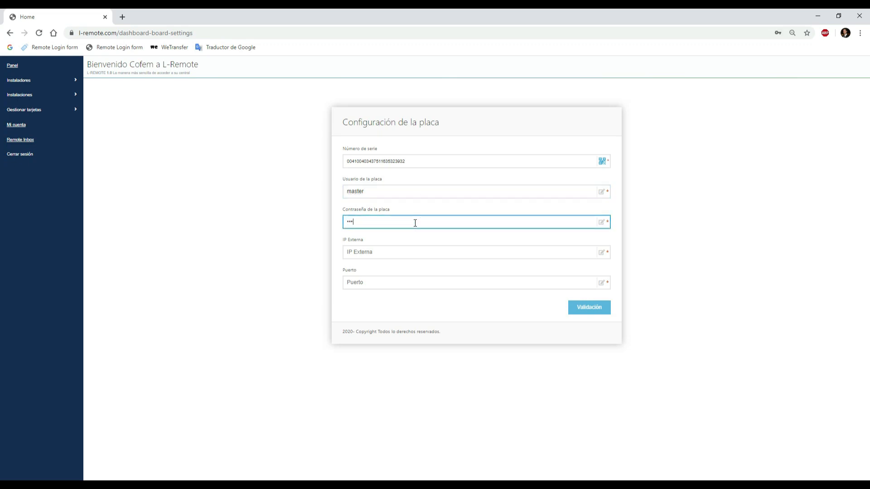
{"action": "left_click", "coordinate": [399, 249]}
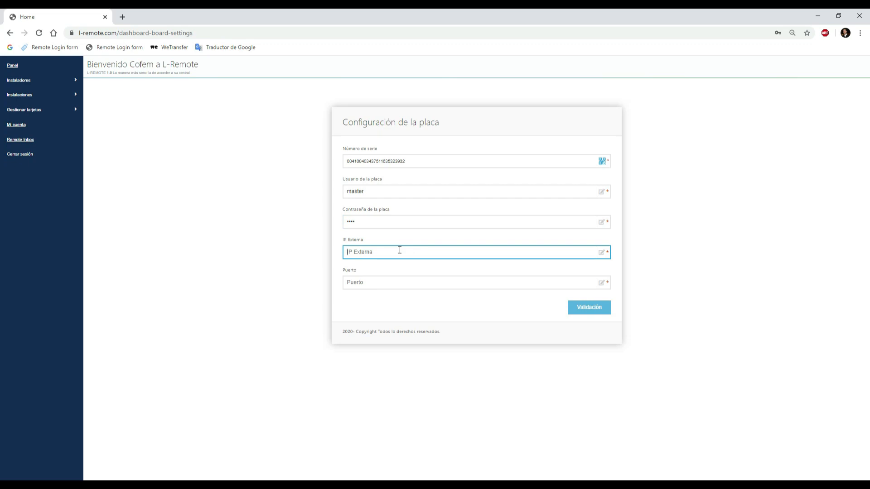
{"action": "type", "text": "8"}
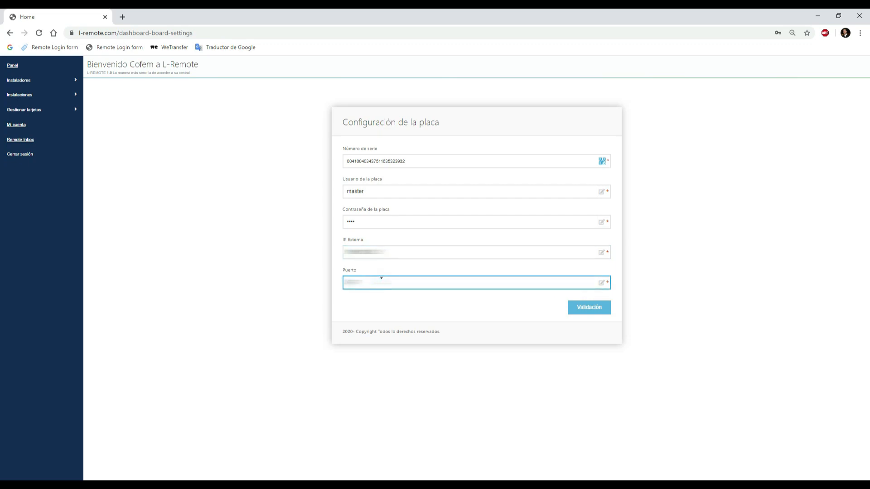
{"action": "left_click", "coordinate": [597, 309]}
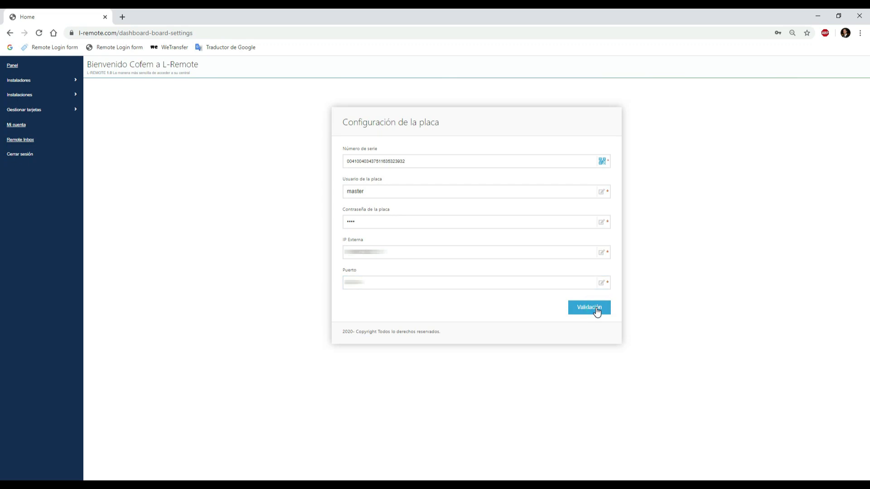
{"action": "left_click", "coordinate": [518, 297]}
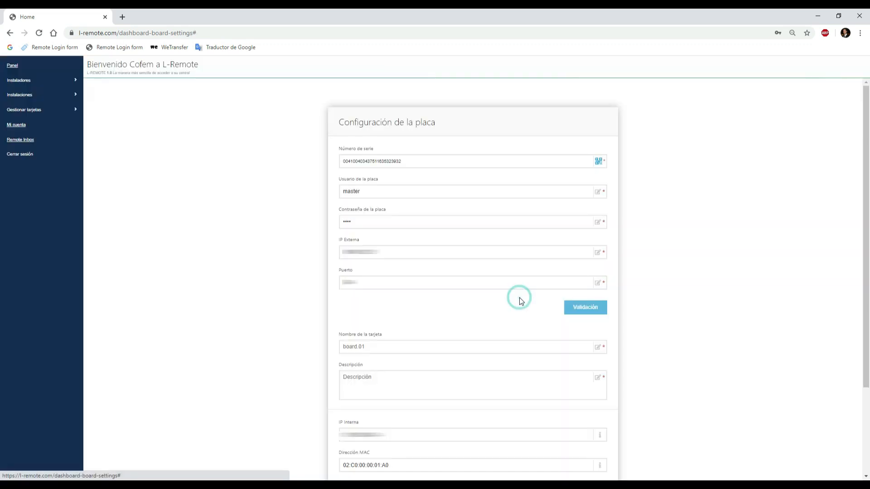
Step: Name the validated board "central"
{"action": "scroll", "coordinate": [477, 221], "scroll_direction": "down", "scroll_amount": 3}
{"action": "left_click", "coordinate": [434, 232]}
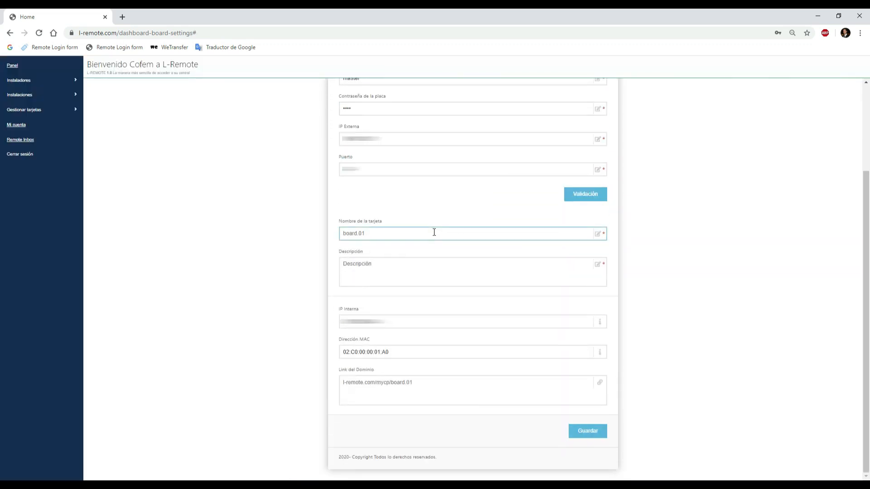
{"action": "left_click", "coordinate": [434, 233]}
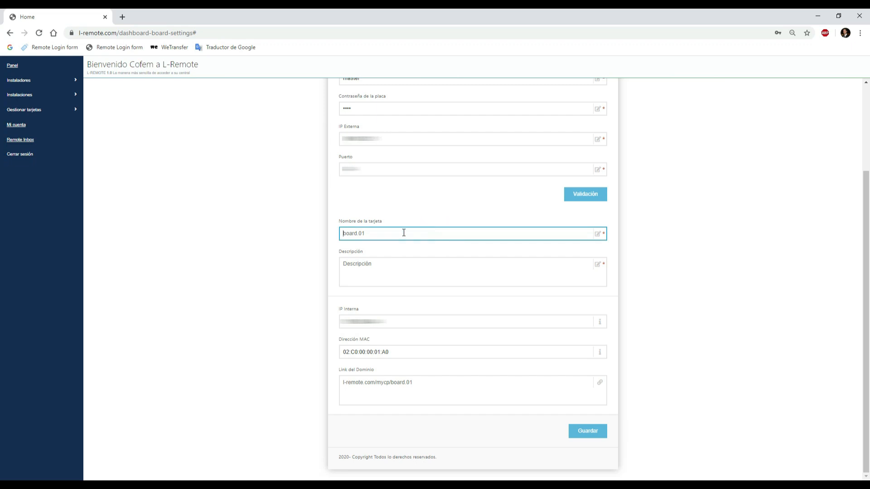
{"action": "key", "text": "ctrl+a"}
{"action": "type", "text": "centra"}
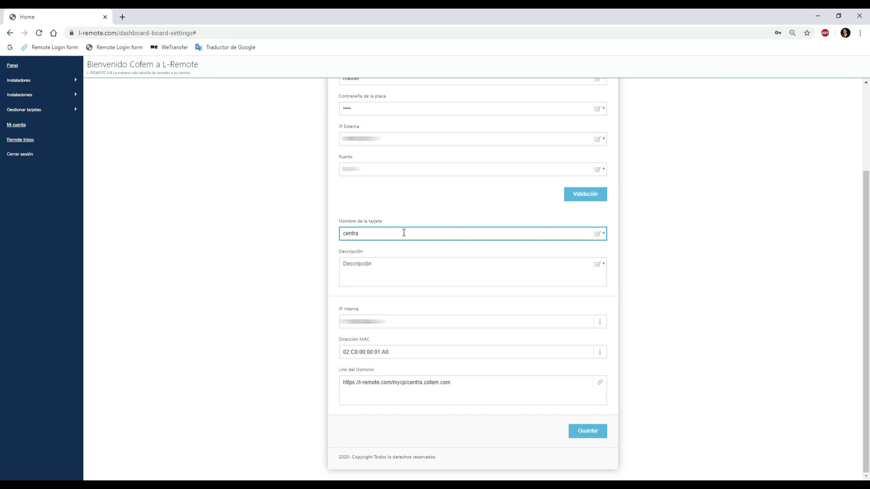
{"action": "type", "text": "l"}
Step: Describe the board as "descripcion de la central" and save its configuration
{"action": "left_click", "coordinate": [384, 271]}
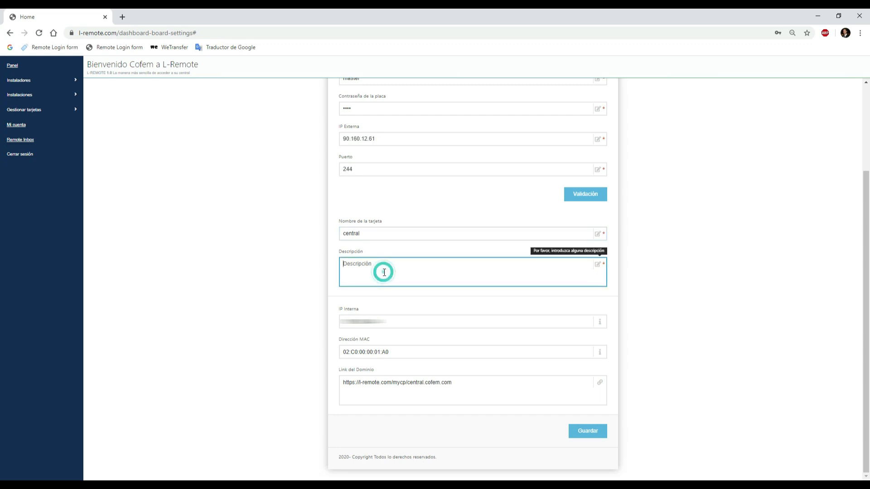
{"action": "type", "text": "descripc"}
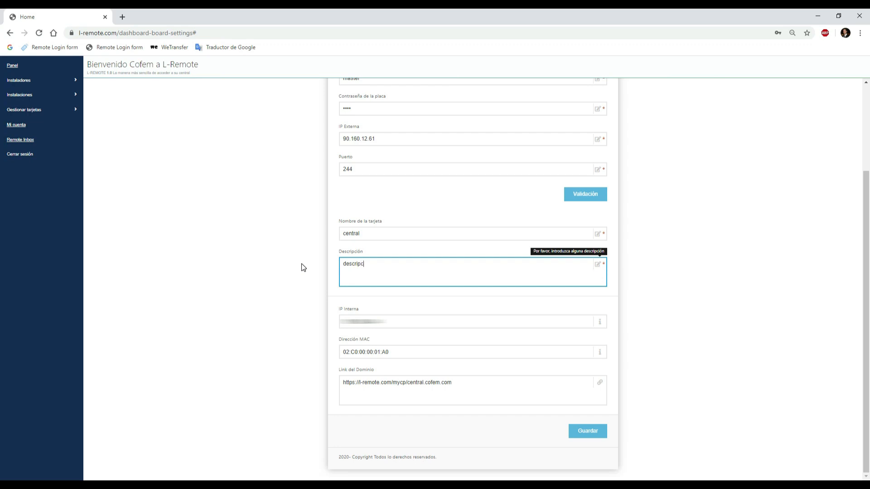
{"action": "type", "text": "ion de la central"}
{"action": "left_click", "coordinate": [592, 435]}
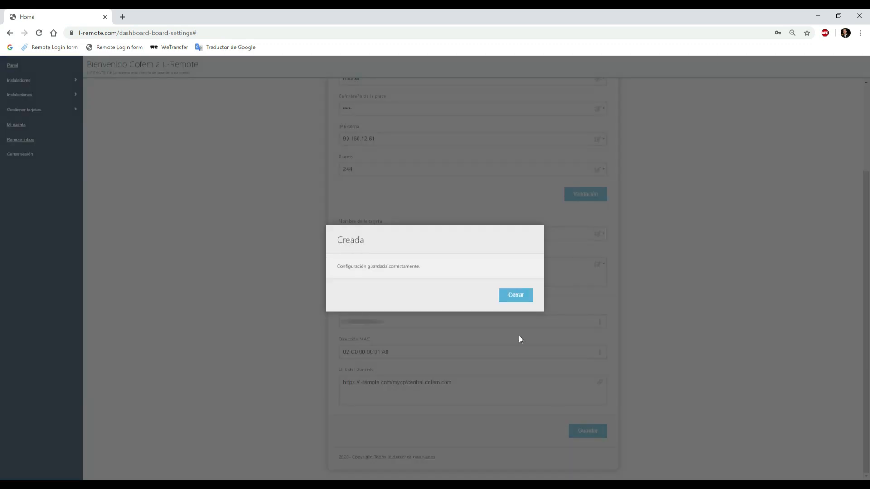
{"action": "left_click", "coordinate": [513, 301]}
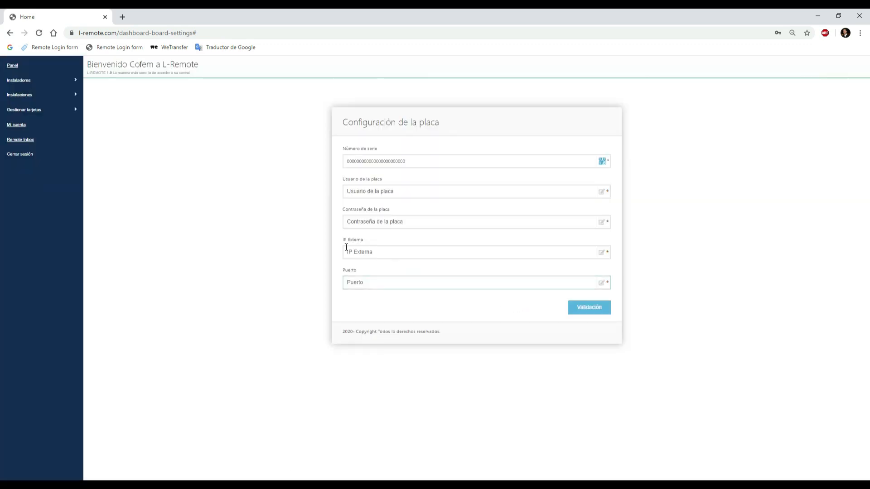
Step: In the list of all boards, assign the installer tecnico to the "central" board
{"action": "left_click", "coordinate": [52, 112]}
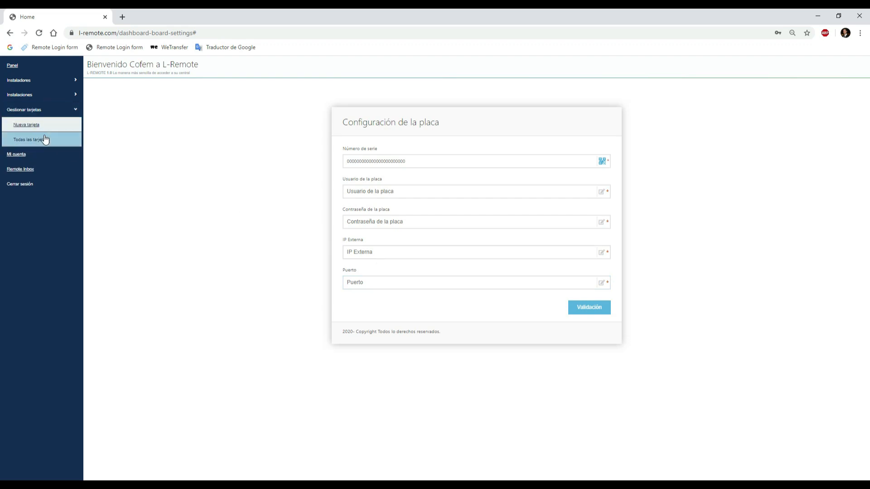
{"action": "left_click", "coordinate": [45, 139]}
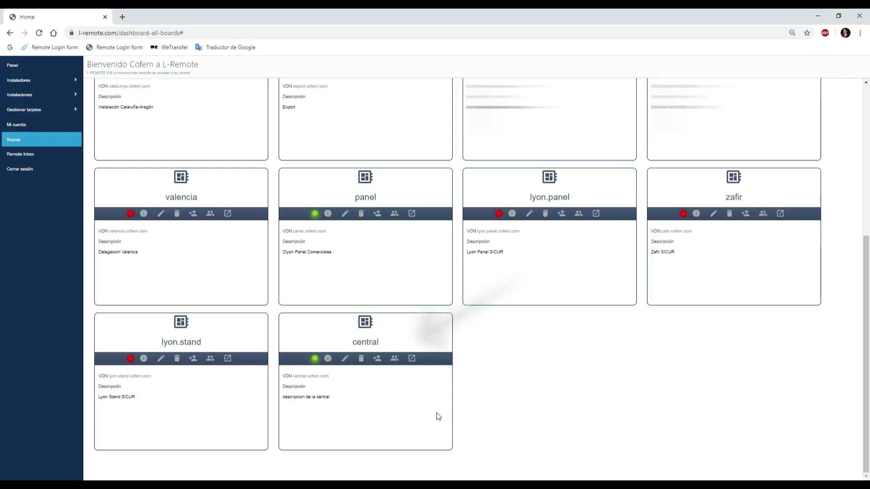
{"action": "left_click", "coordinate": [377, 360]}
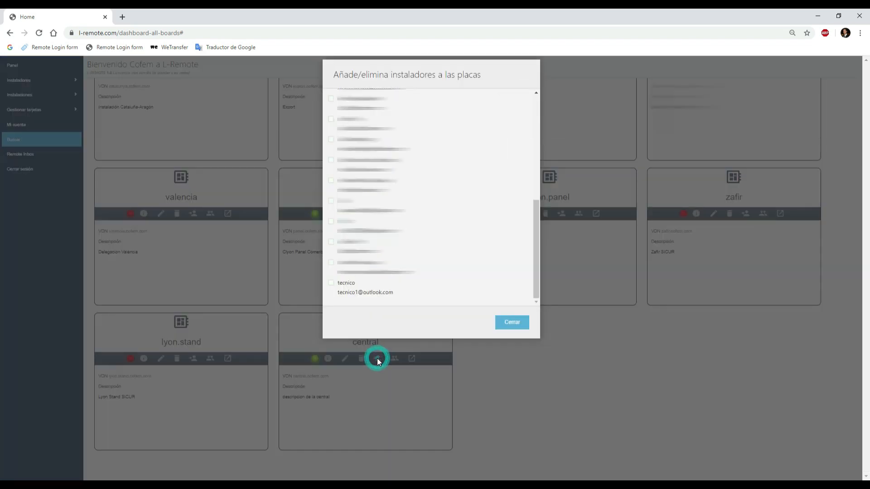
{"action": "left_click", "coordinate": [340, 286]}
{"action": "left_click", "coordinate": [512, 323]}
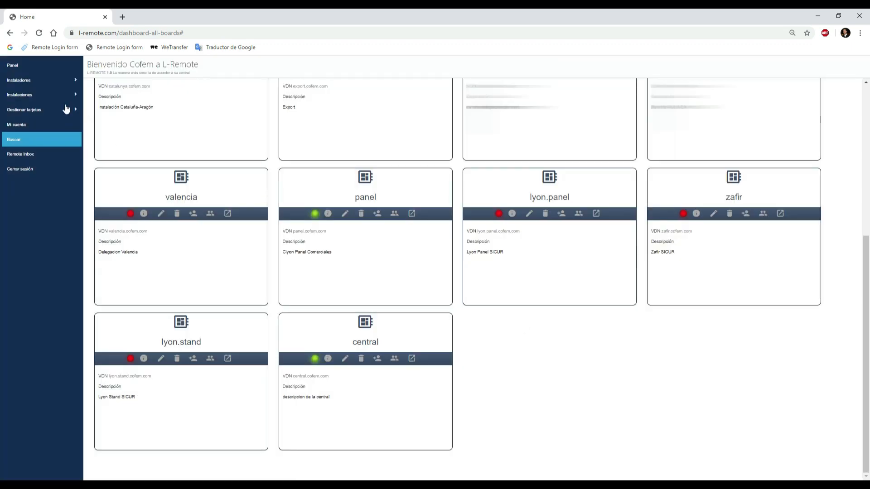
Step: In the list of all installations, add the "central" board to the installation named "instalación"
{"action": "left_click", "coordinate": [48, 98]}
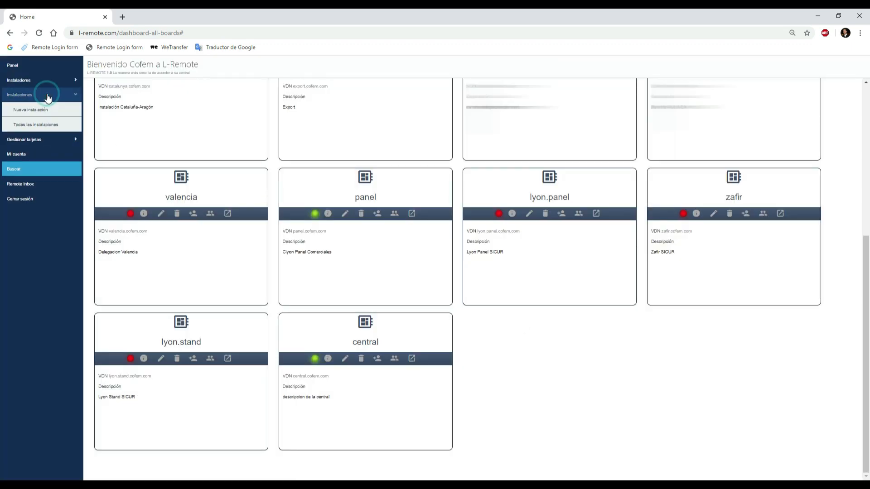
{"action": "left_click", "coordinate": [52, 129]}
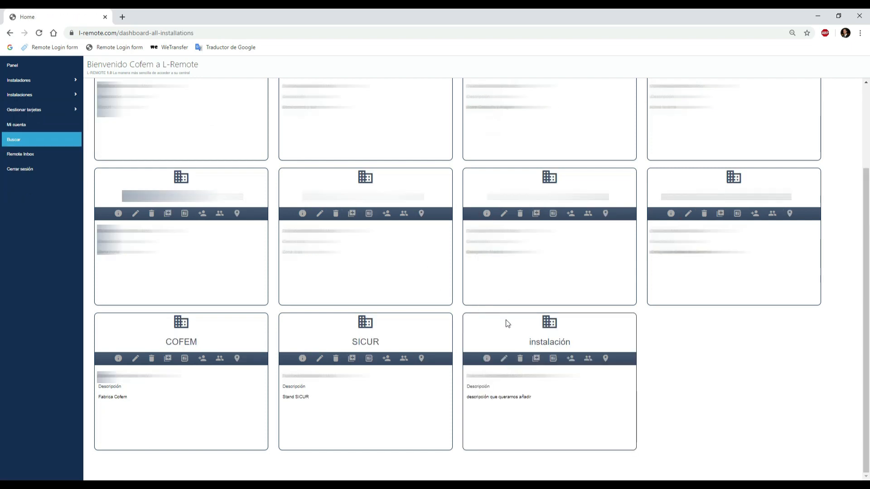
{"action": "left_click", "coordinate": [537, 359]}
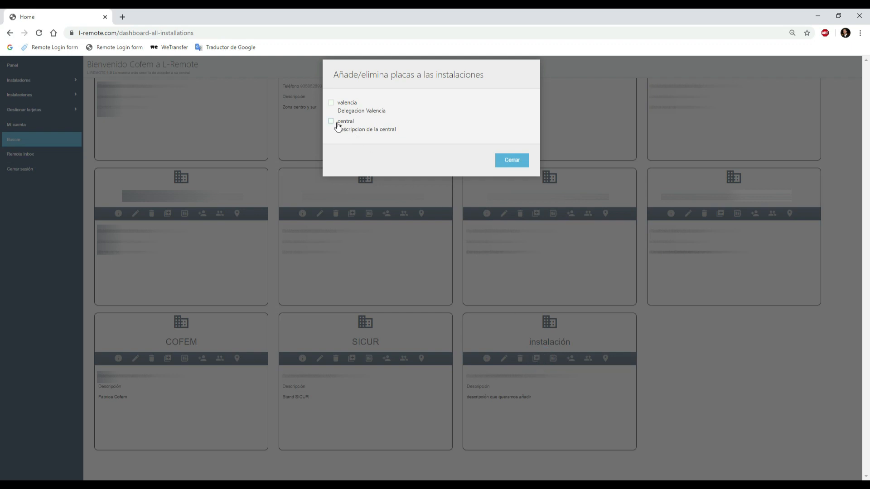
{"action": "left_click", "coordinate": [513, 160]}
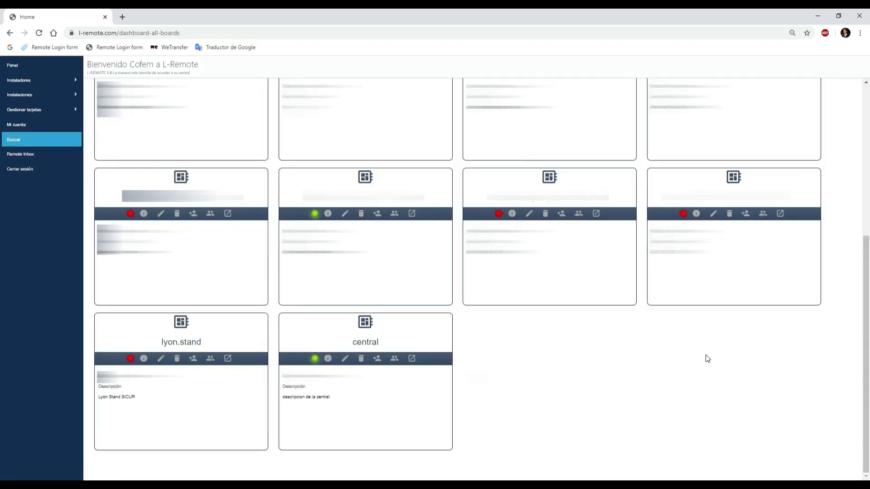
Step: From the list of all boards, open the "central" board's remote control panel and log in as "master" with the board password
{"action": "left_click", "coordinate": [412, 359]}
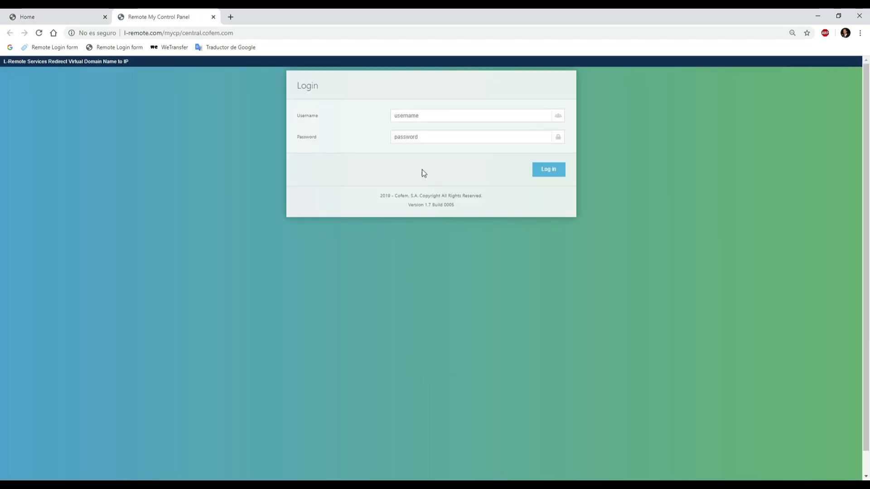
{"action": "left_click", "coordinate": [413, 117]}
{"action": "type", "text": "mas"}
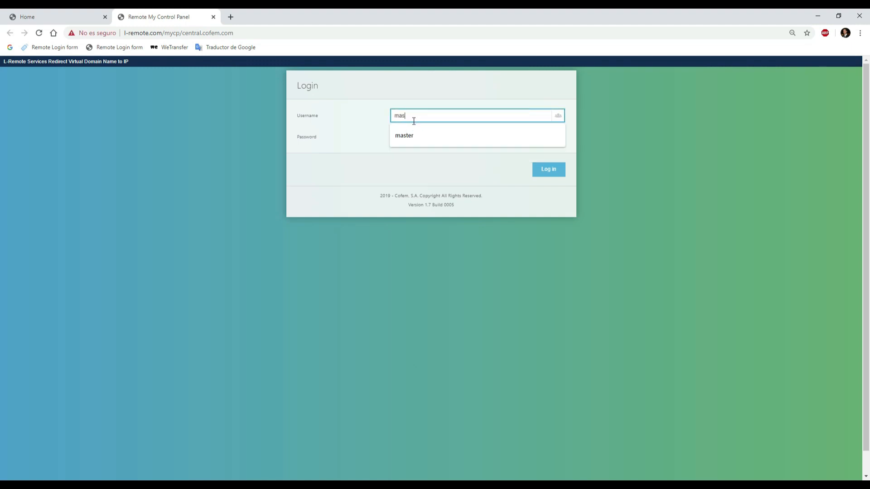
{"action": "type", "text": "ter"}
{"action": "left_click", "coordinate": [420, 140]}
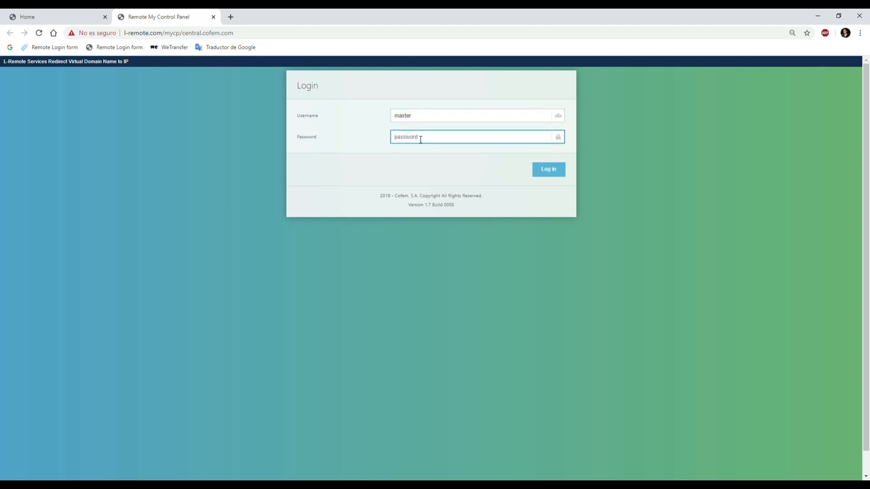
{"action": "left_click", "coordinate": [546, 171]}
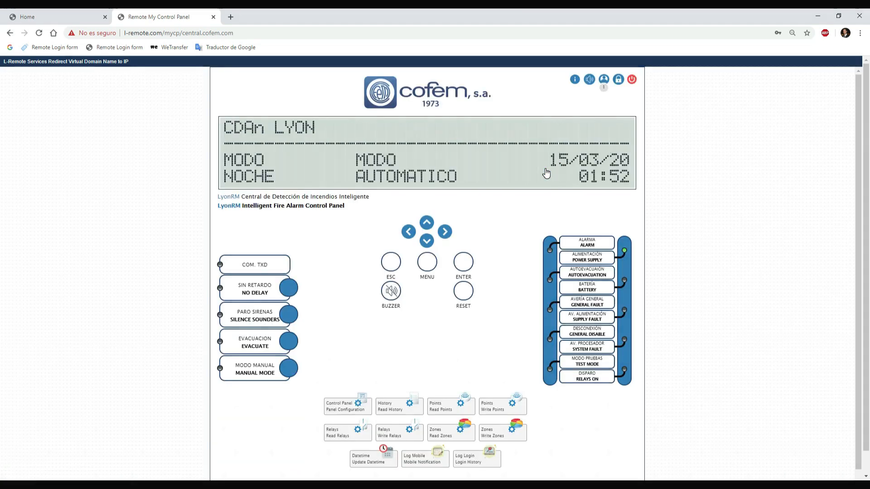